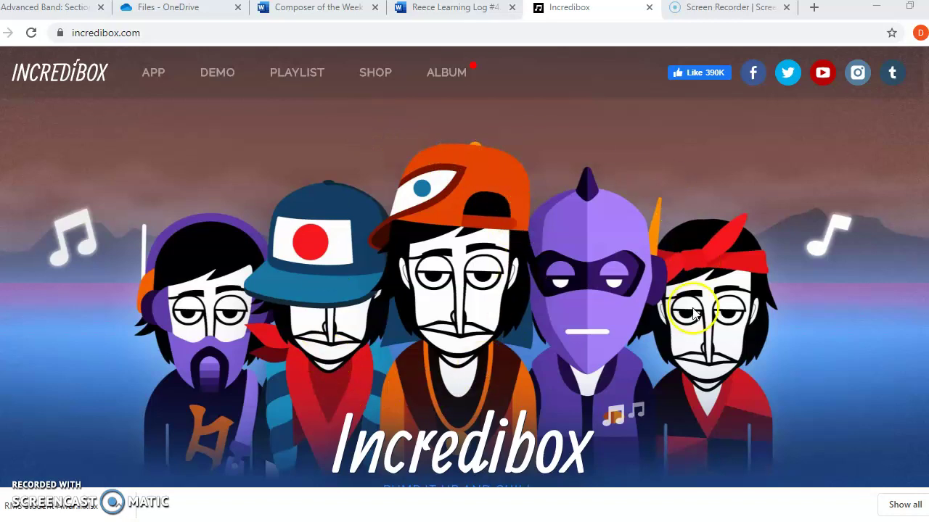
Open the web version of Incredibox and start the Alpha version's mixer
scroll(693, 305, "down", 1)
scroll(693, 304, "down", 1)
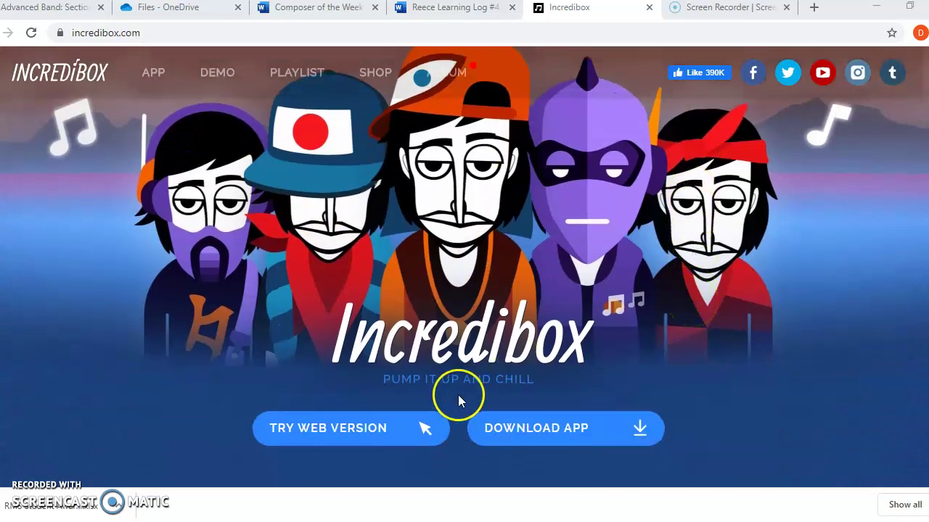
left_click(379, 432)
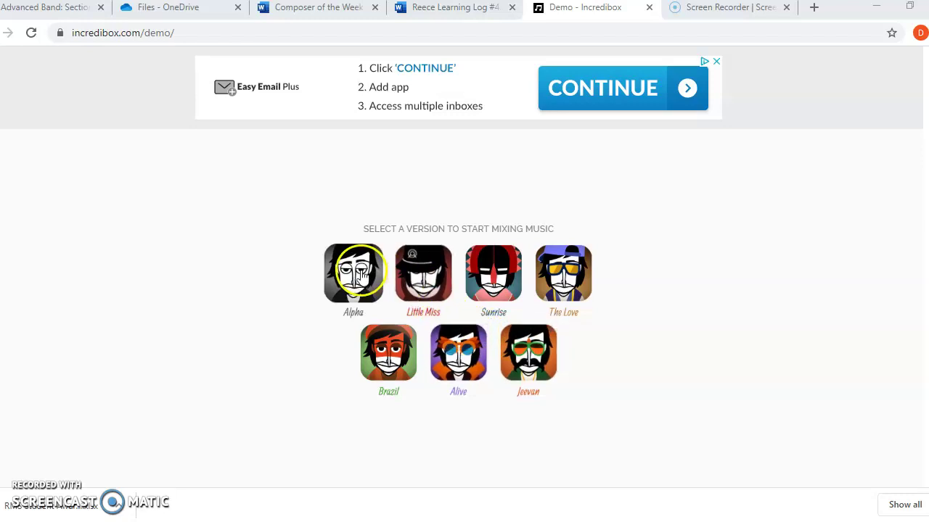
left_click(361, 275)
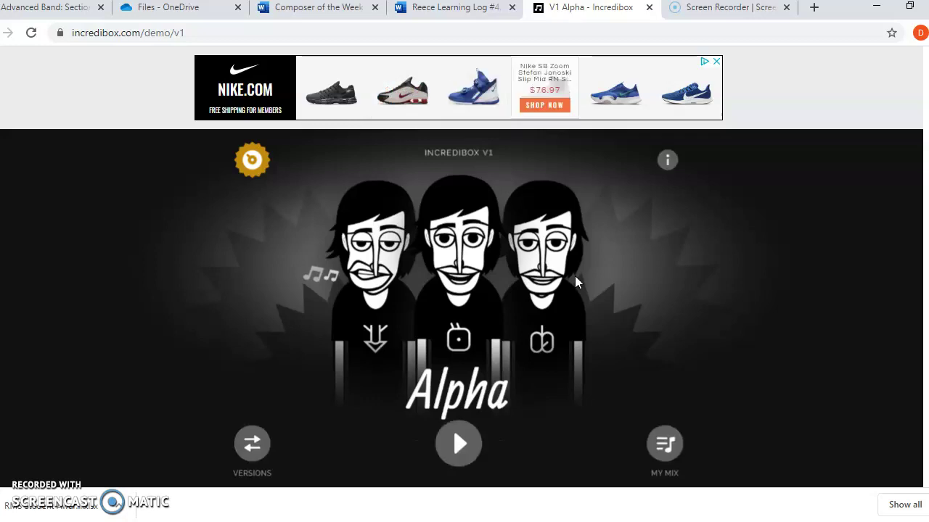
scroll(663, 367, "down", 1)
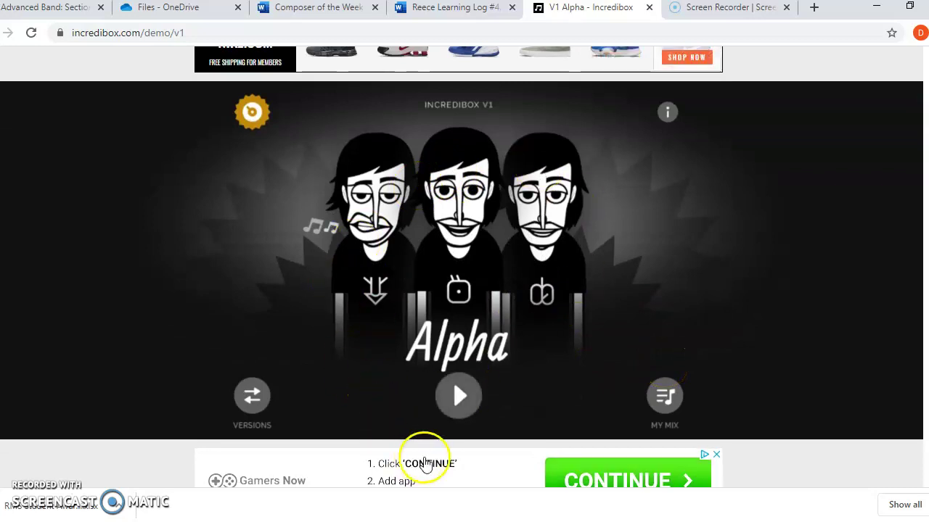
left_click(459, 404)
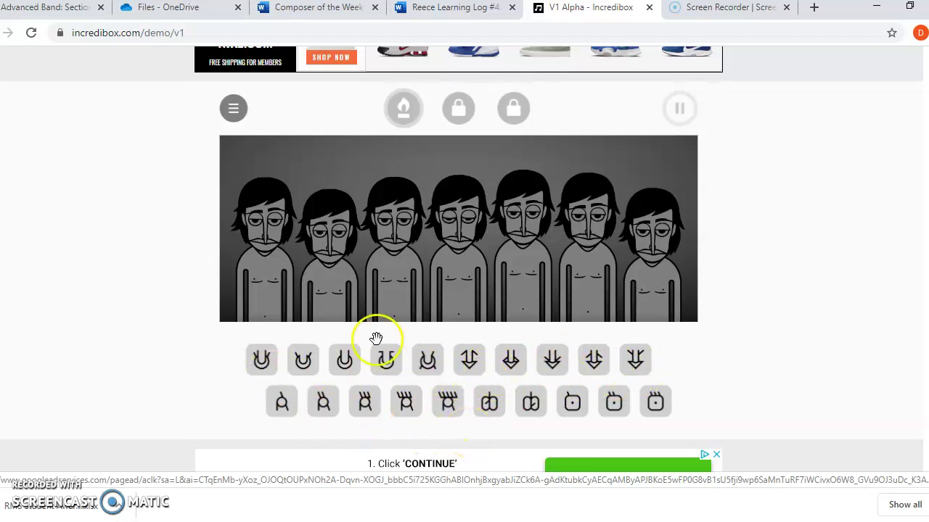
Assign the upper row's first sound, lower row's first and upper row's sixth to characters one to three, muting the third character
left_click_drag(269, 358, 249, 295)
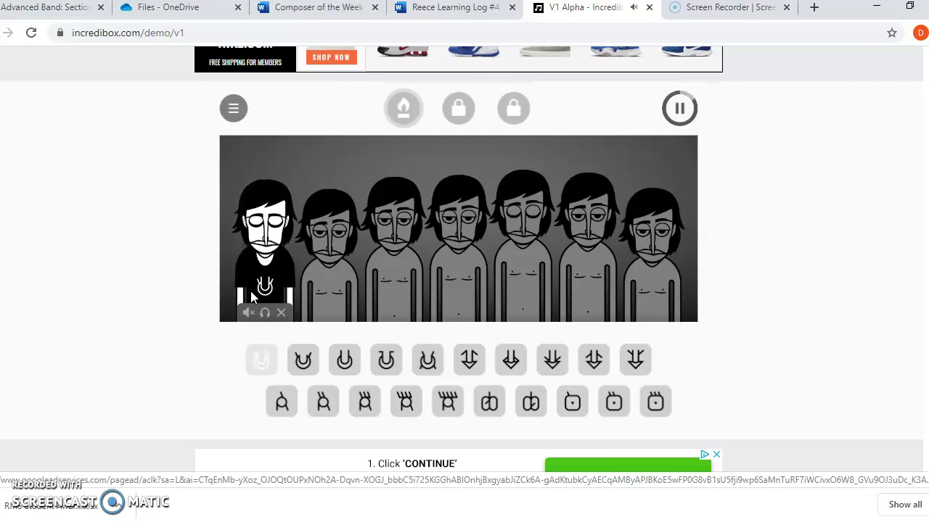
left_click_drag(284, 399, 321, 311)
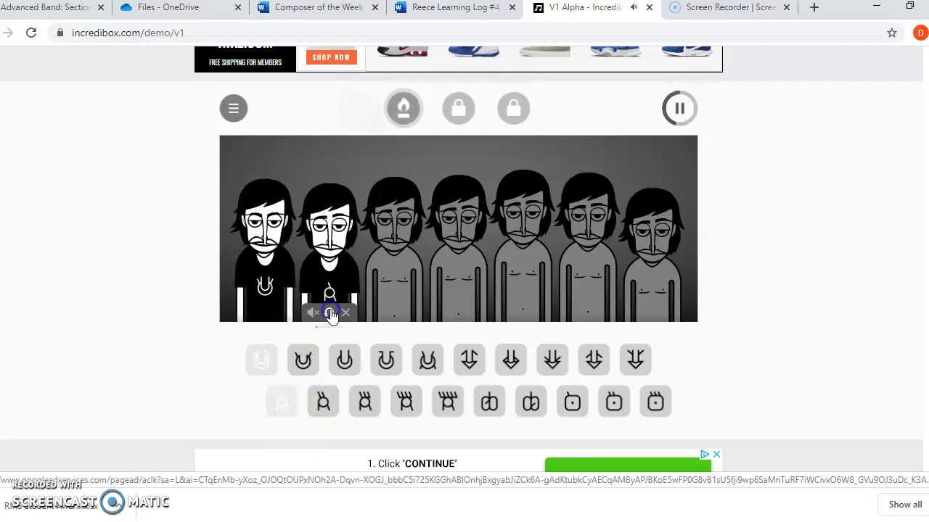
left_click_drag(469, 361, 408, 281)
right_click(408, 281)
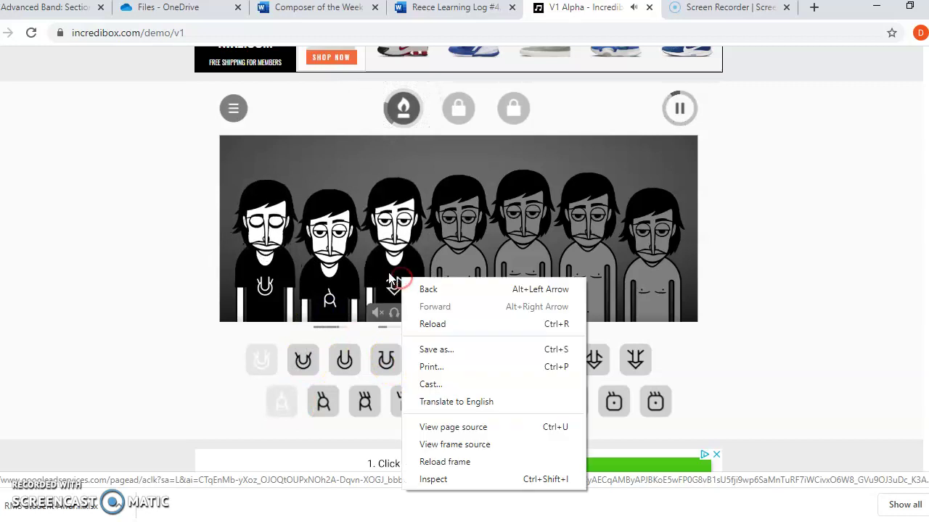
left_click(394, 269)
left_click(384, 376)
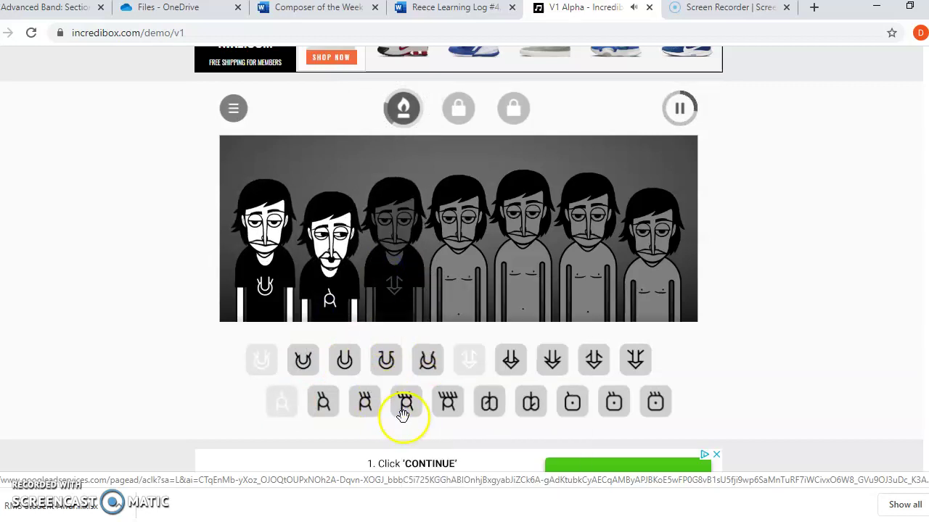
Assign the lower row's fourth, sixth and eighth sounds and upper row's tenth to characters four to seven, and unmute the third character
left_click_drag(404, 400, 471, 305)
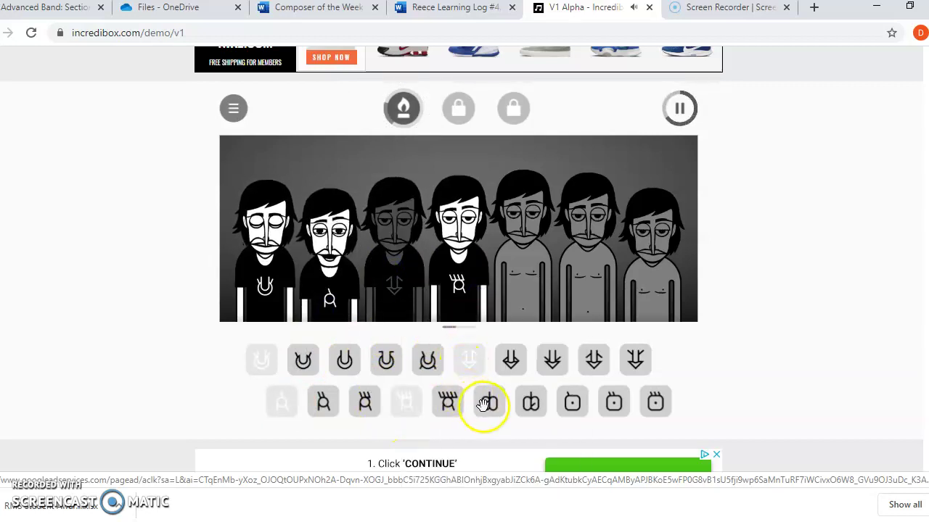
left_click_drag(487, 398, 524, 290)
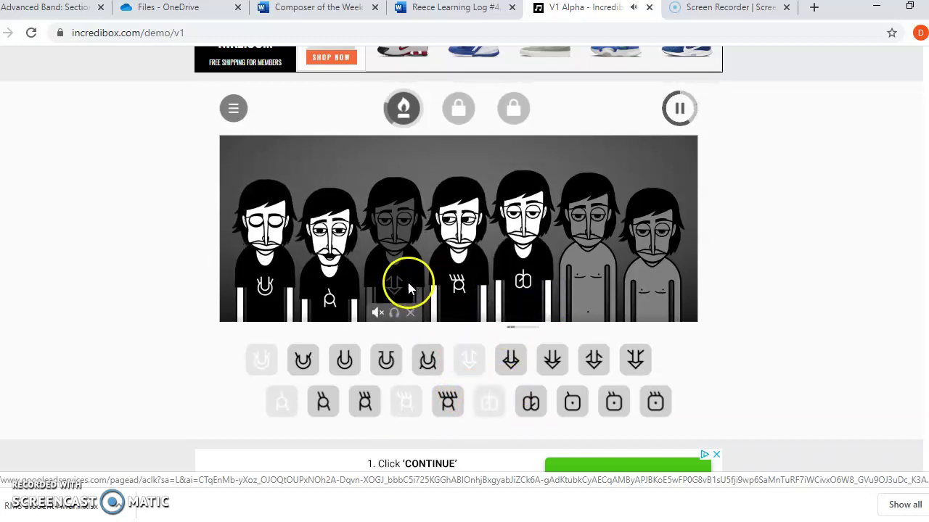
left_click(378, 313)
left_click_drag(573, 403, 585, 305)
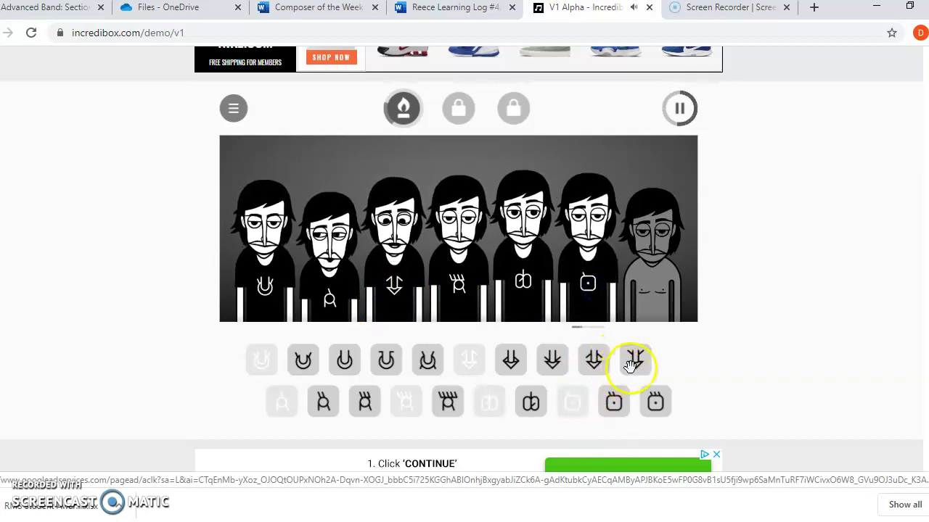
left_click_drag(633, 363, 652, 304)
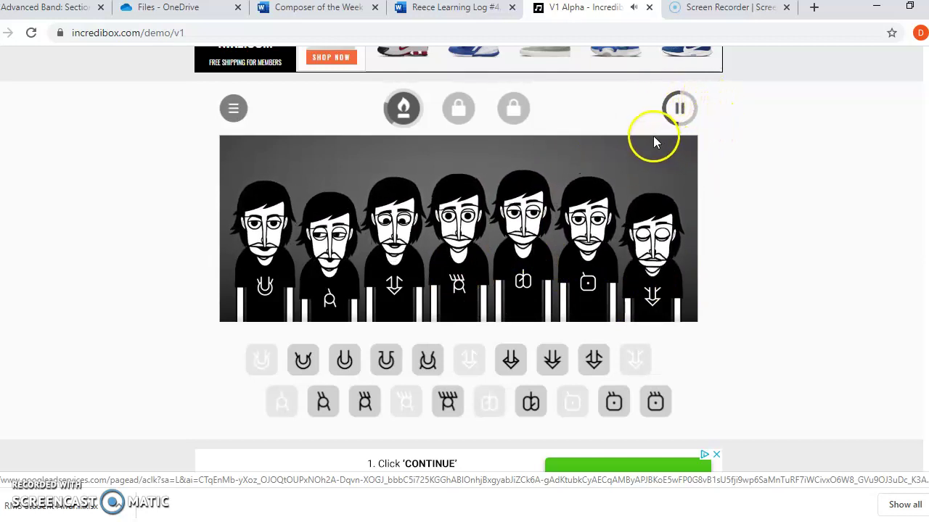
Pause the mix and resume its playback
left_click(681, 109)
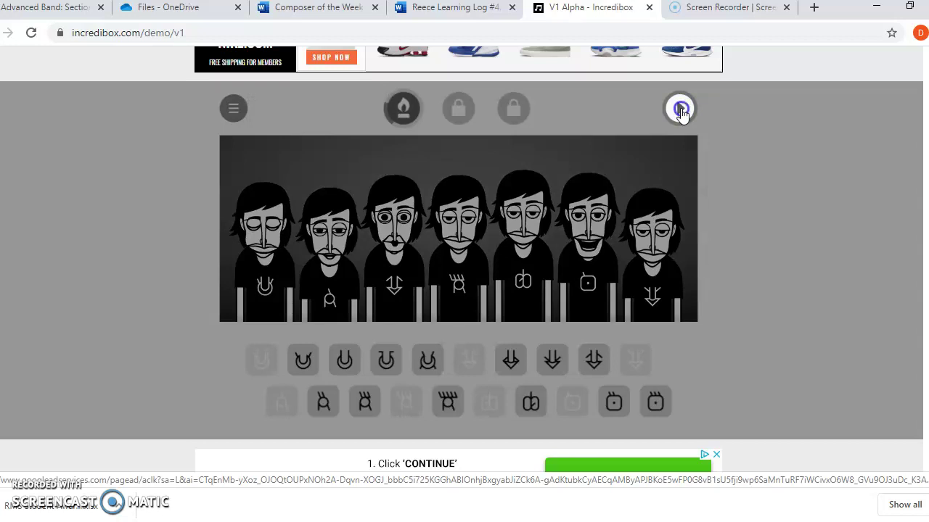
left_click(681, 109)
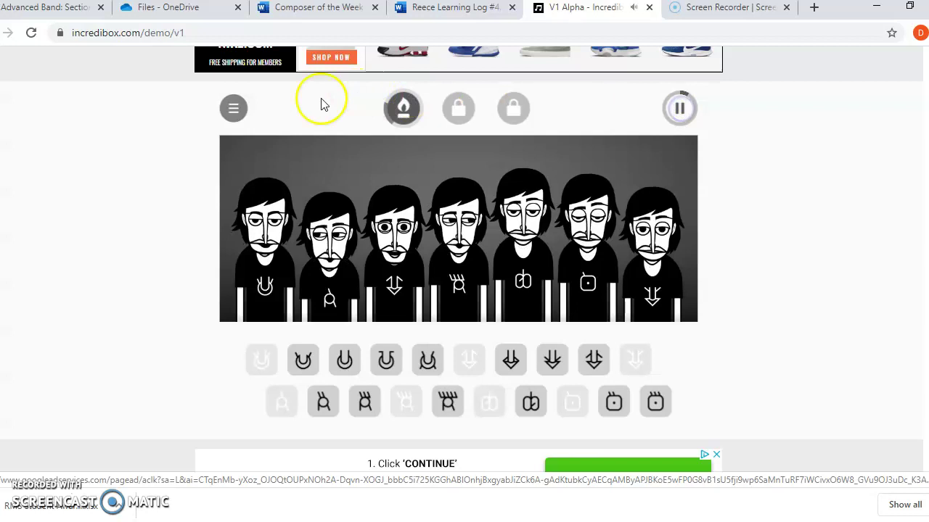
Record the playing mix for about 26 seconds and stop the recording
left_click(233, 109)
left_click(434, 107)
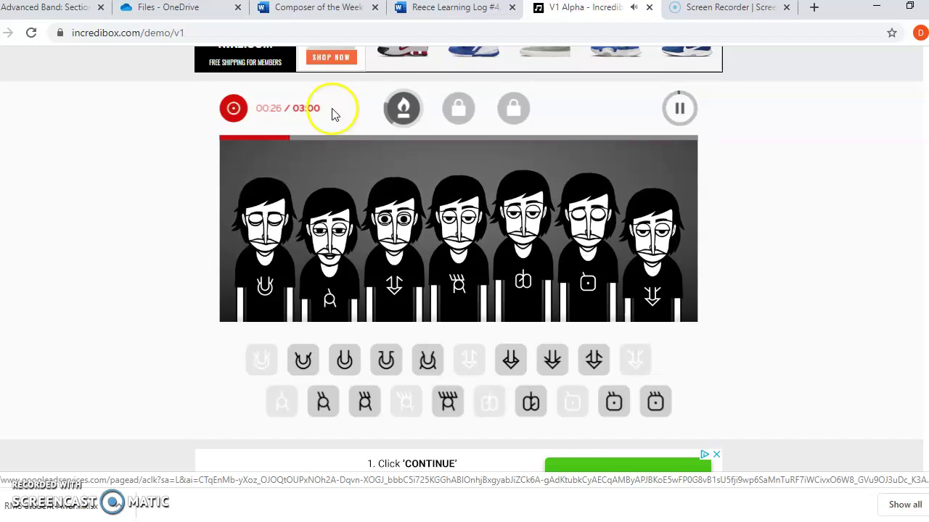
left_click(234, 108)
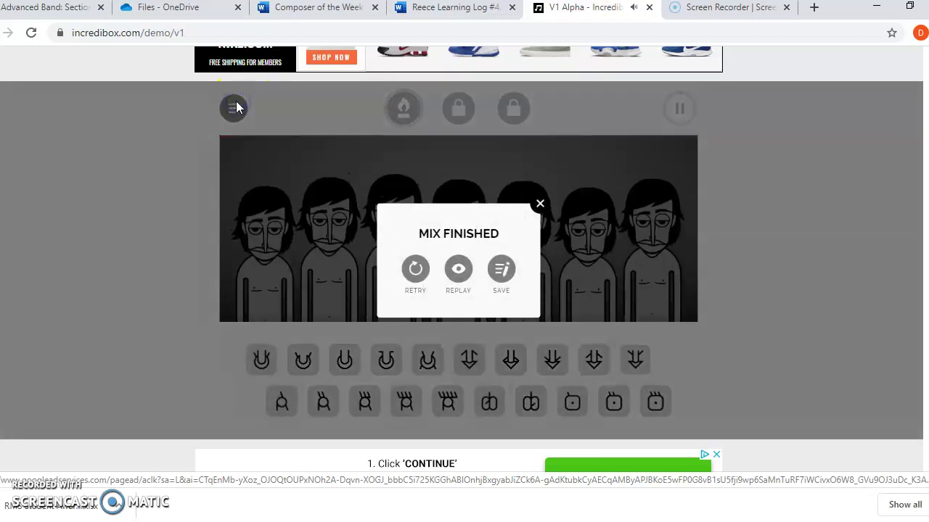
Save the finished mix with the author's name and the title "Example Mix", leaving the dedication empty
left_click(503, 269)
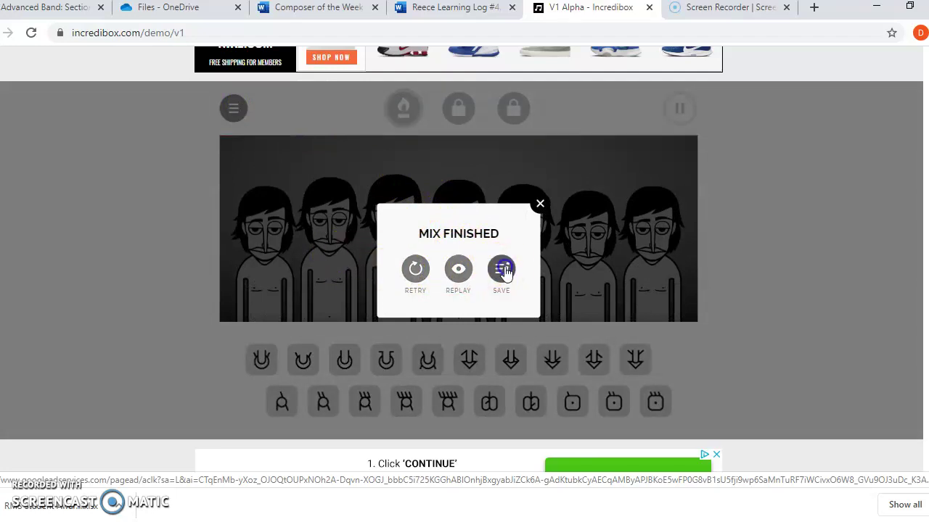
left_click(457, 235)
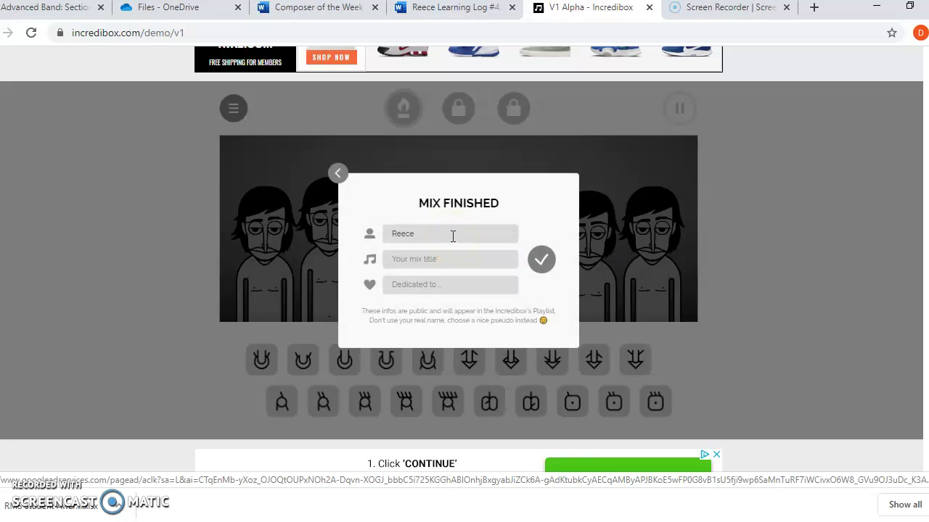
left_click(441, 232)
left_click(430, 258)
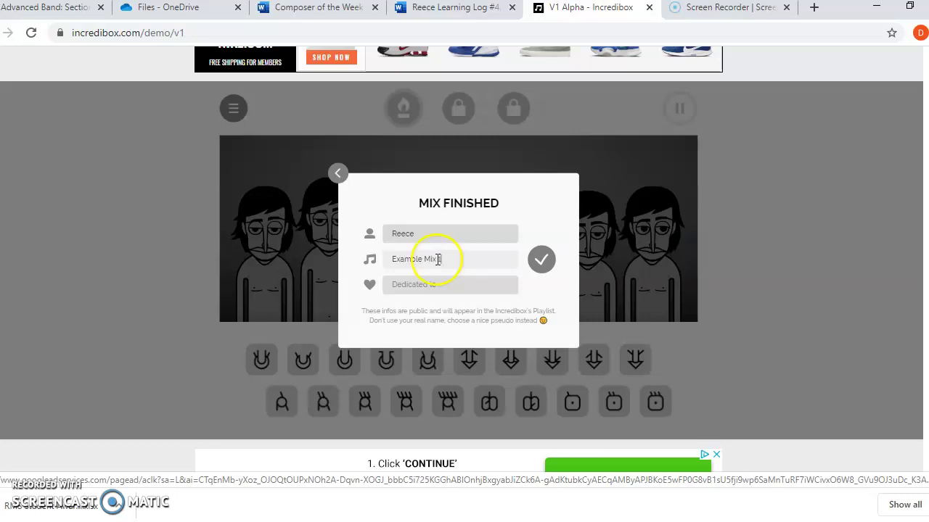
left_click(547, 264)
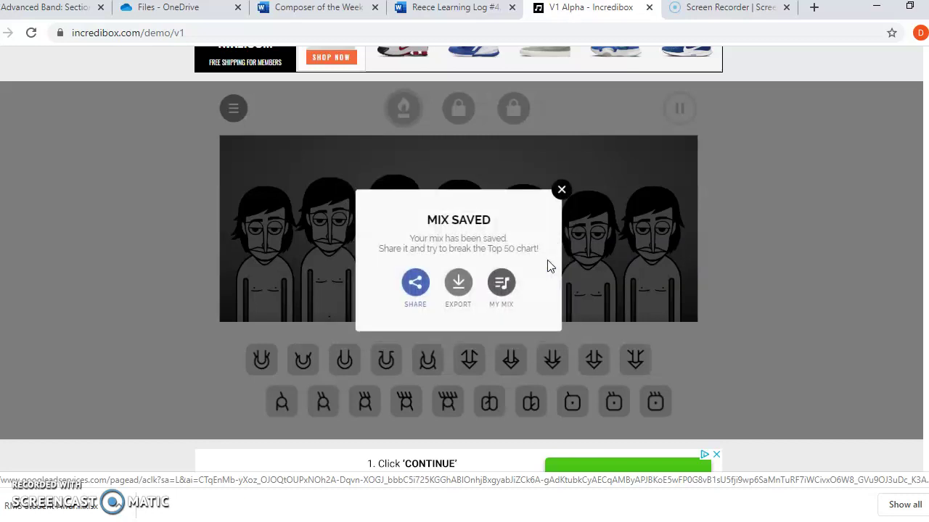
Share the saved mix by copying its mix link to the clipboard
left_click(416, 284)
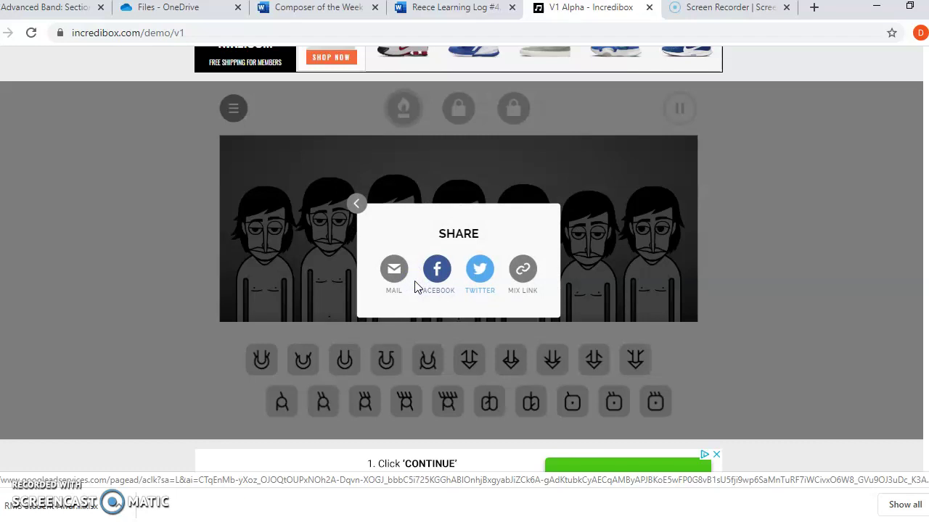
left_click(512, 270)
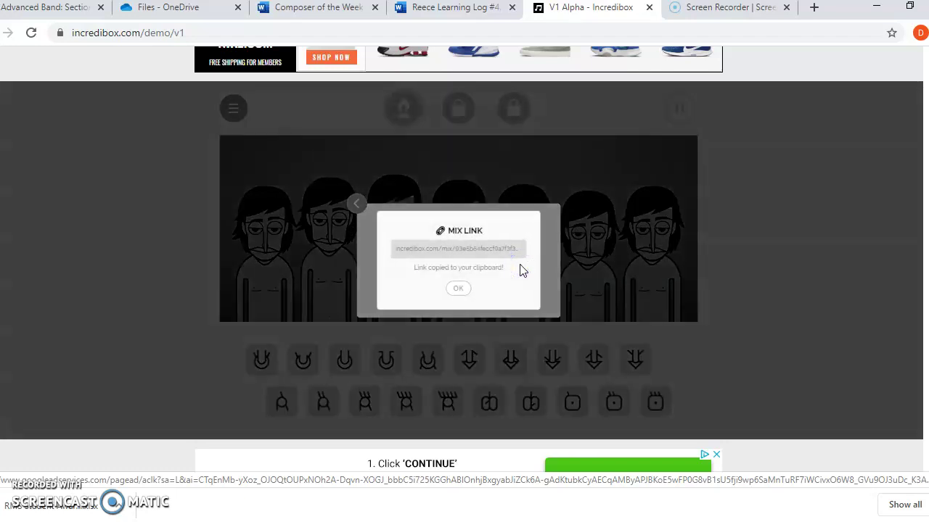
left_click(458, 289)
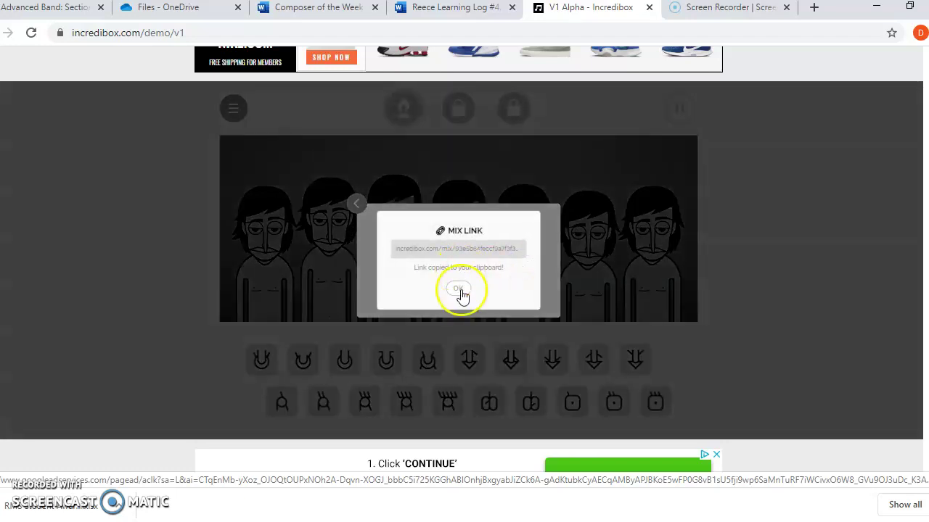
Switch to the Schoology assignment form and view the description's Attach Link/Embed dialog, closing it without attaching anything
left_click(23, 11)
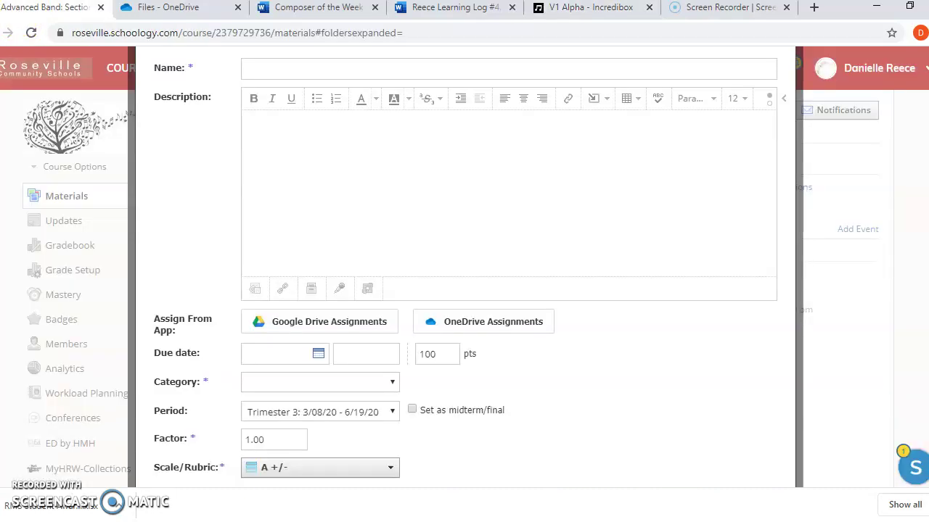
left_click(282, 289)
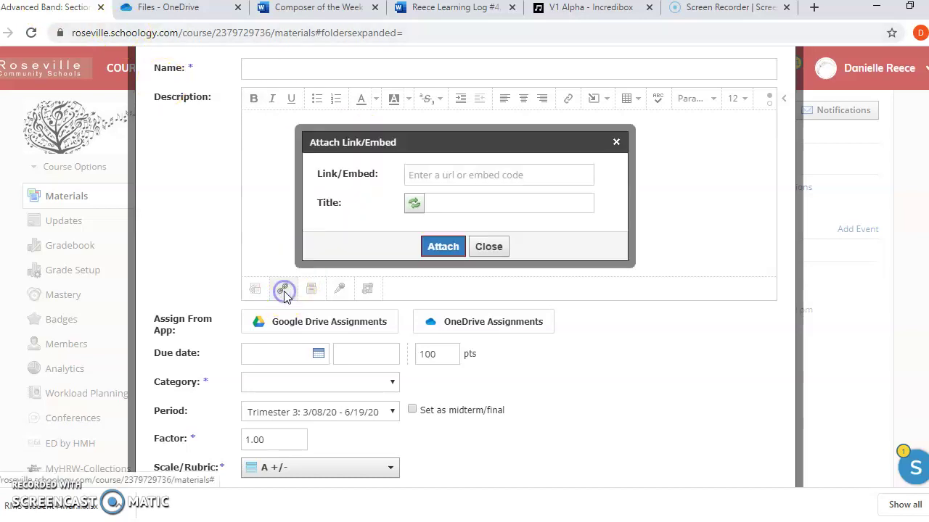
left_click(489, 247)
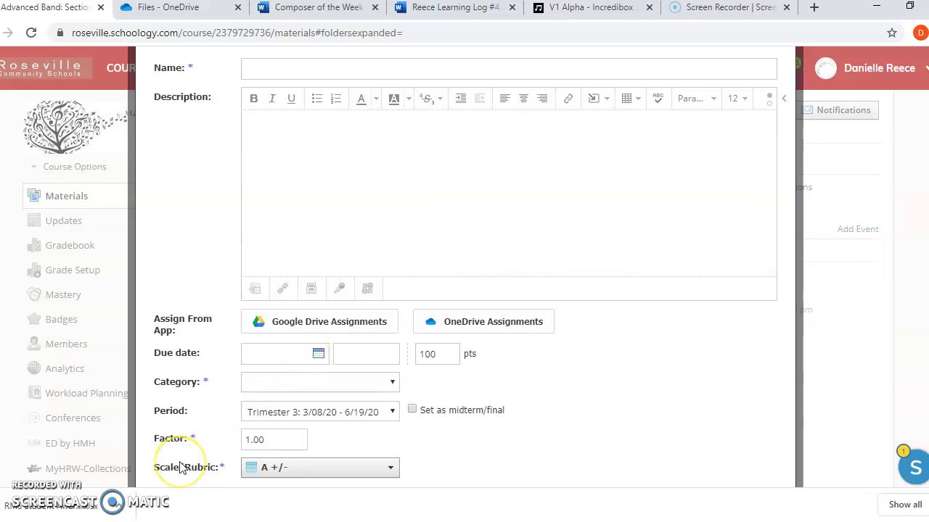